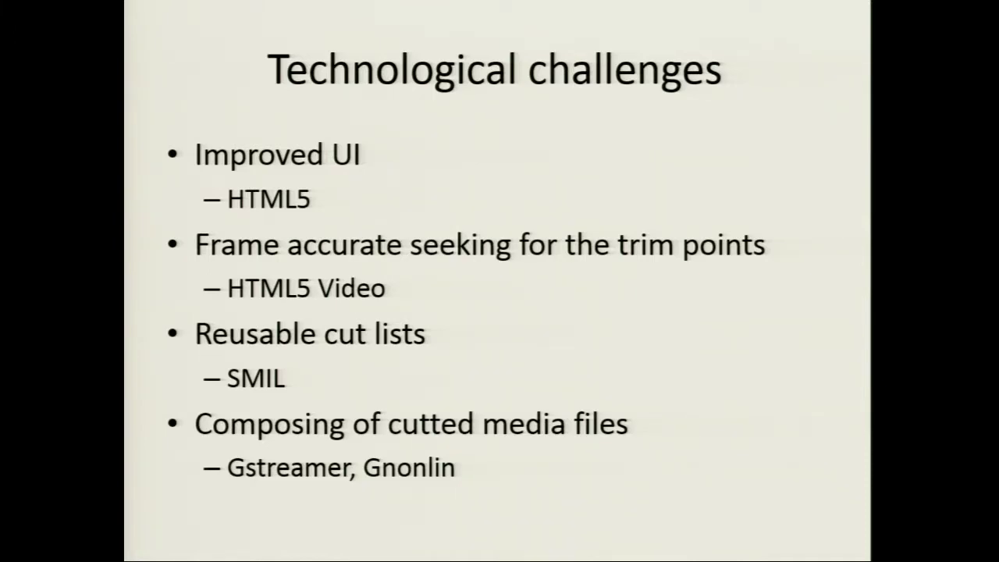
- End the PowerPoint slideshow, then resume it from the current slide
key("Escape")
key("shift+F5")
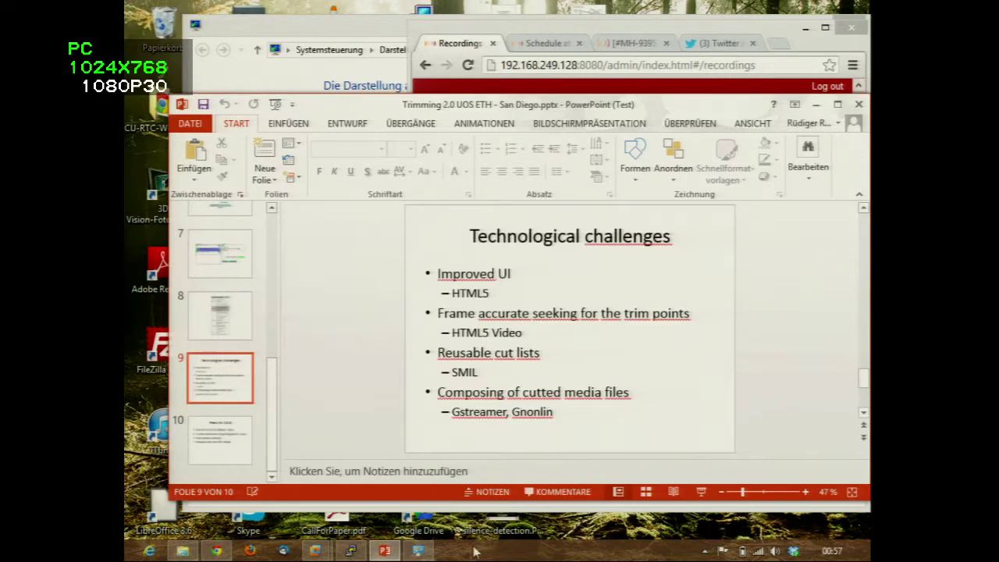
- Bring the Matterhorn Admin Tools browser window forward, maximize it, and raise screen brightness
left_click(218, 551)
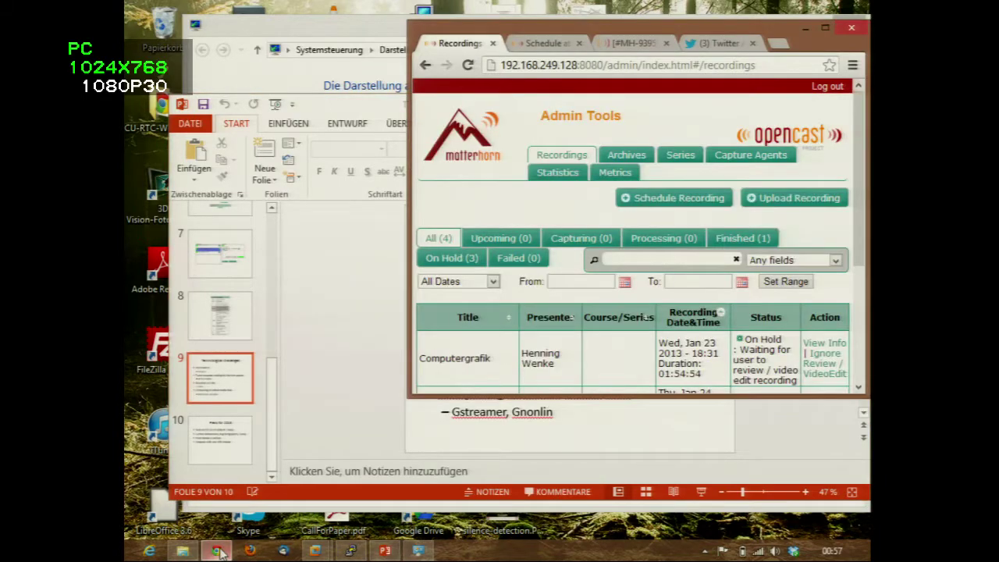
double_click(645, 36)
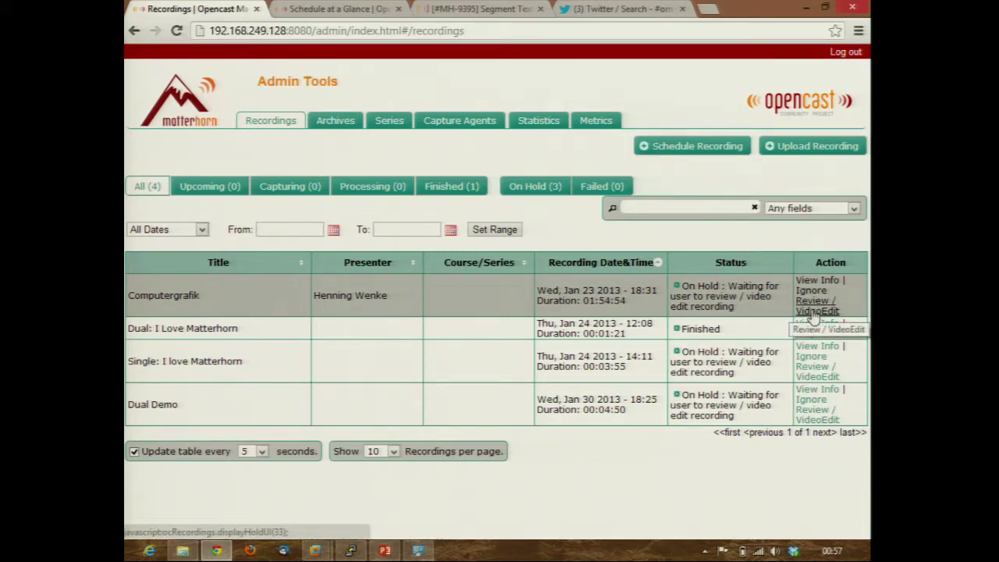
key("XF86MonBrightnessUp")
key("XF86MonBrightnessUp")
key("XF86MonBrightnessUp")
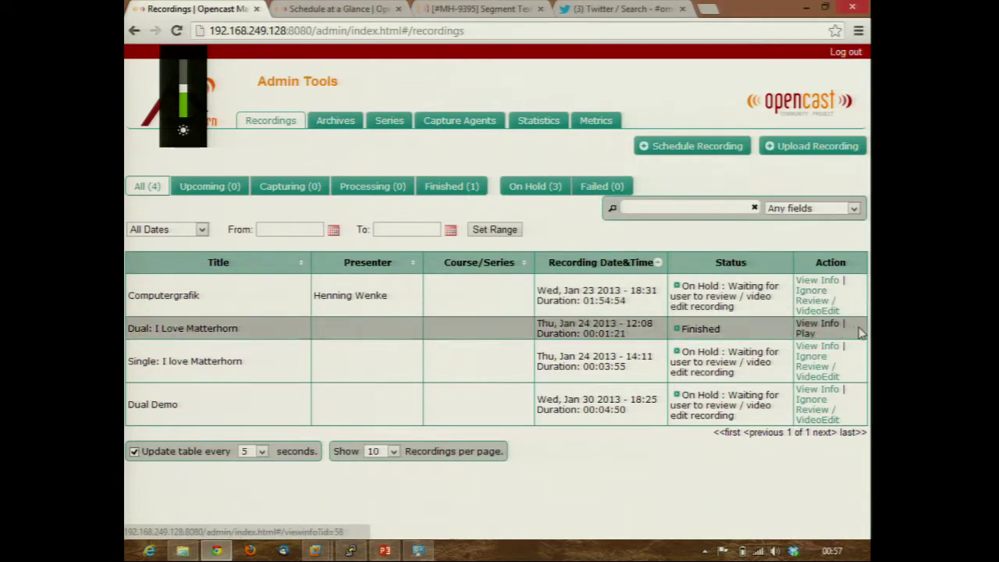
left_click(801, 152)
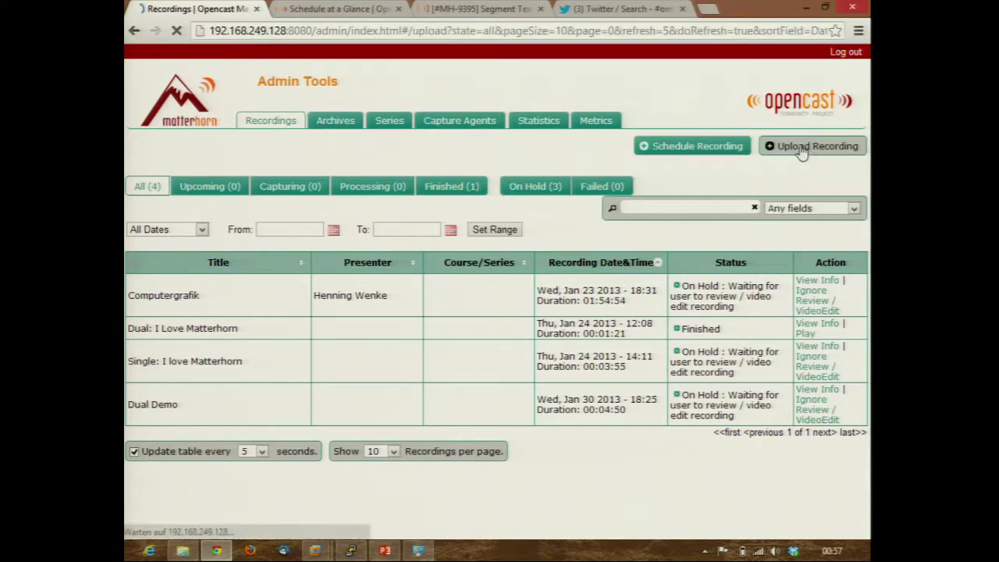
scroll(765, 349, "down", 5)
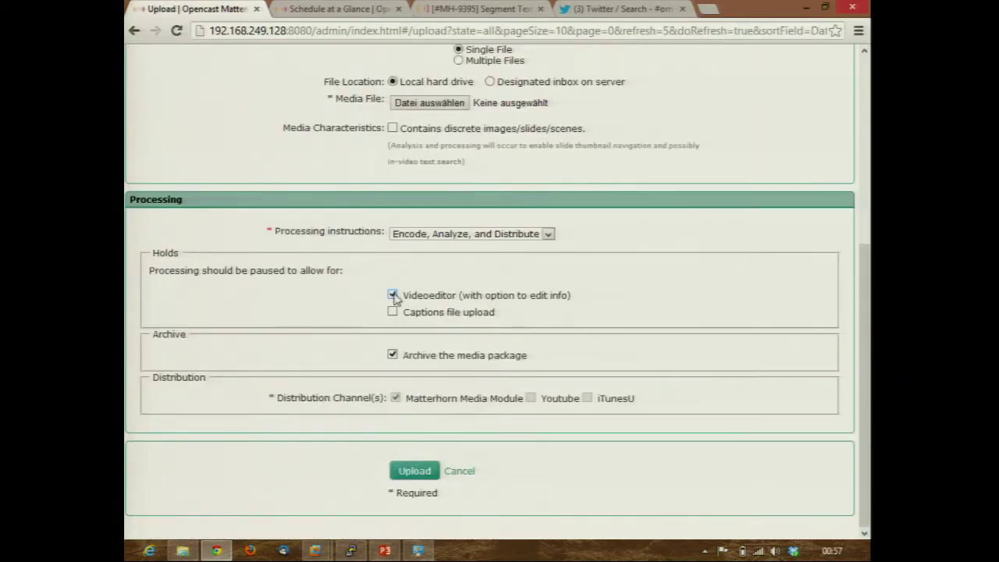
left_click(467, 471)
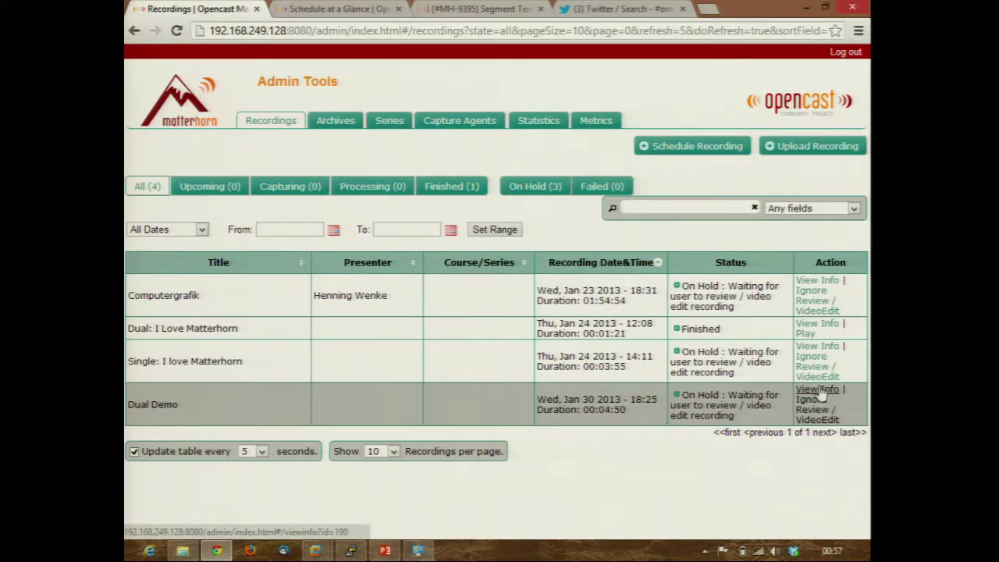
- Open the Computergrafik recording in Review/VideoEdit and look over its segment list
left_click(817, 311)
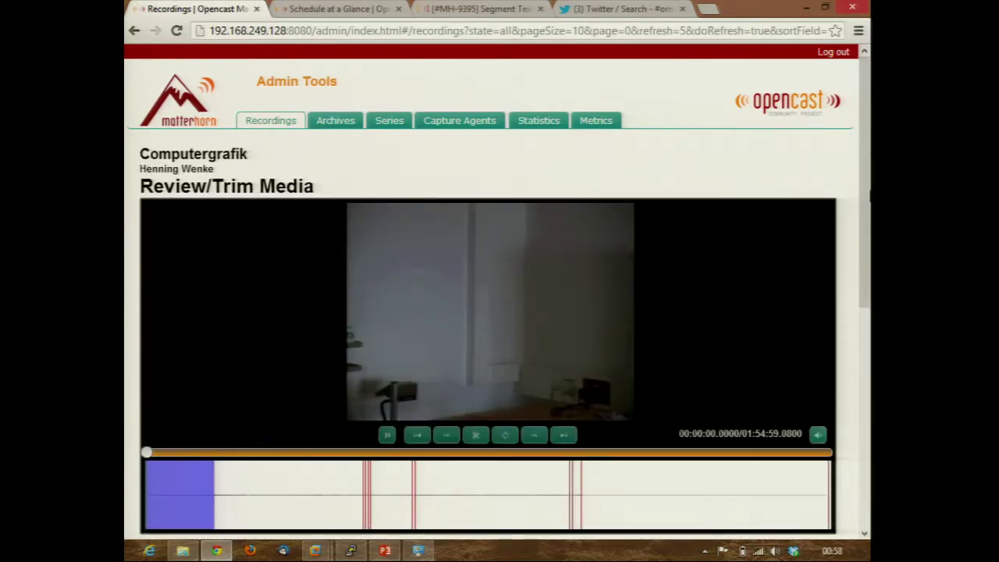
scroll(752, 172, "down", 3)
scroll(751, 172, "up", 2)
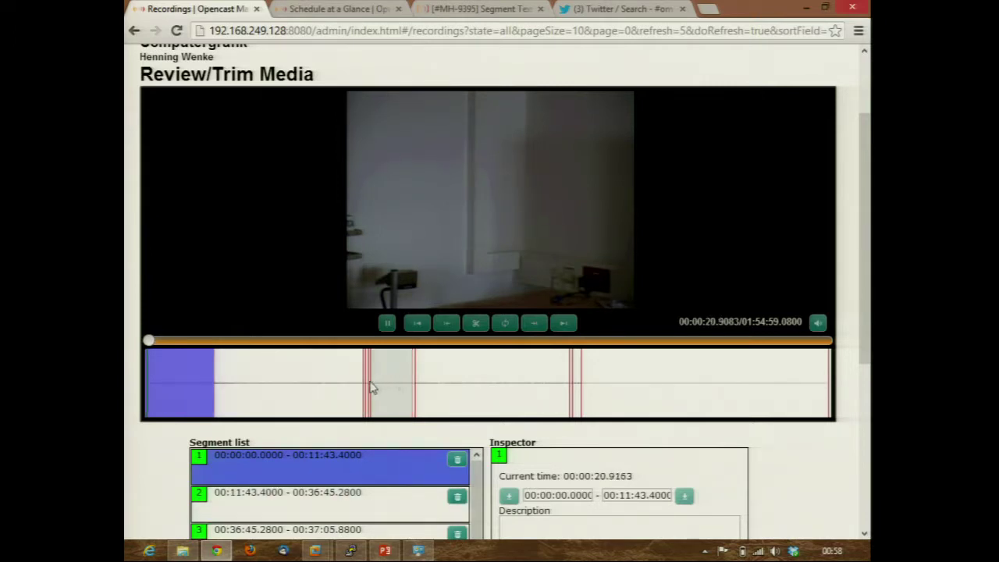
- Select segment 2, pause and resume playback, then jump to about 00:45:08 in segment 7
left_click(282, 396)
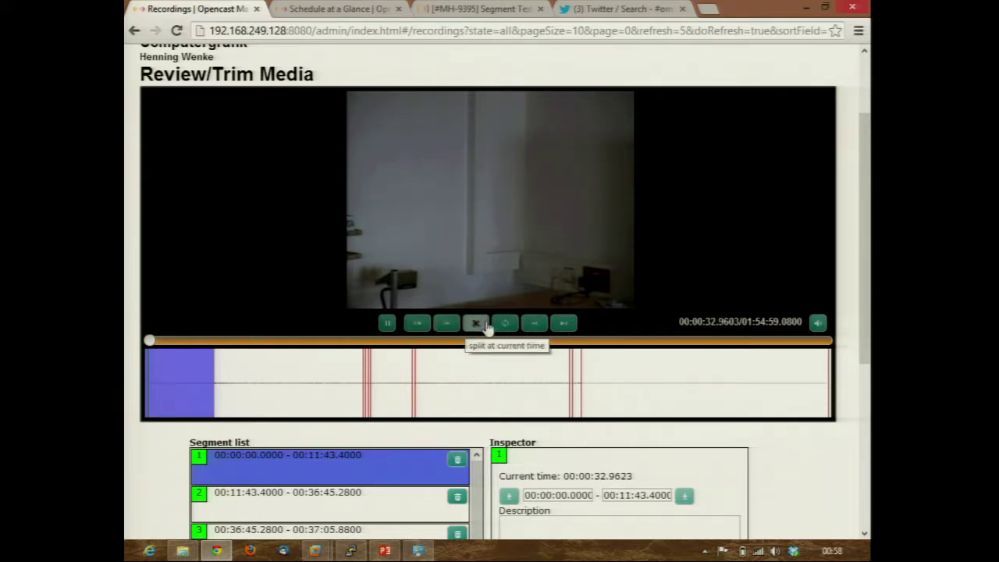
left_click(388, 325)
left_click(391, 326)
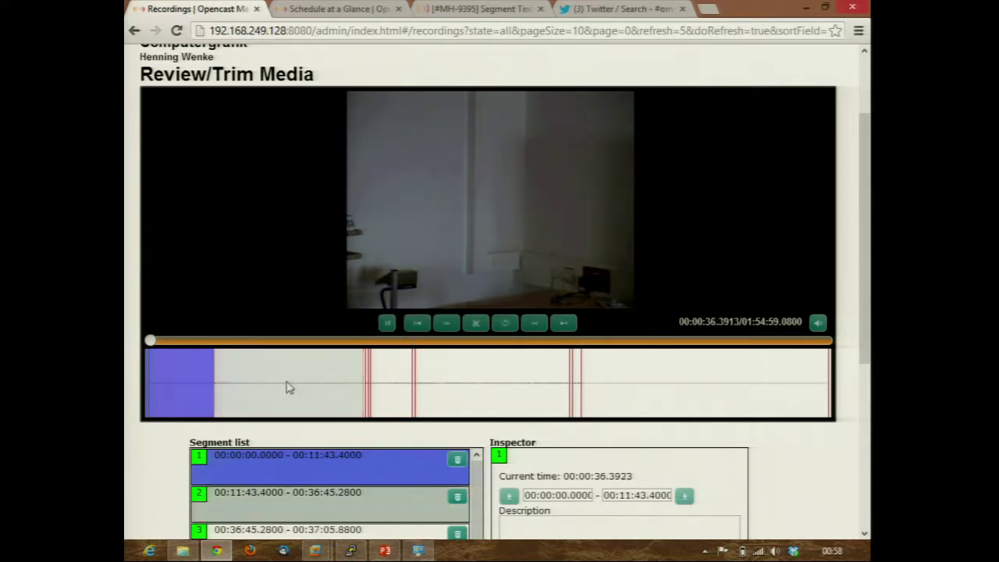
left_click(221, 341)
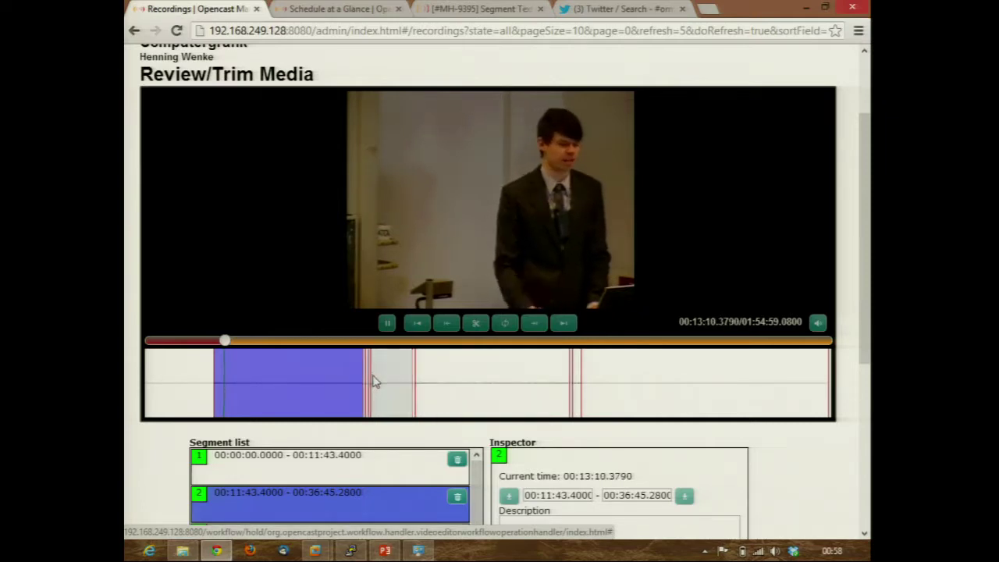
left_click(414, 380)
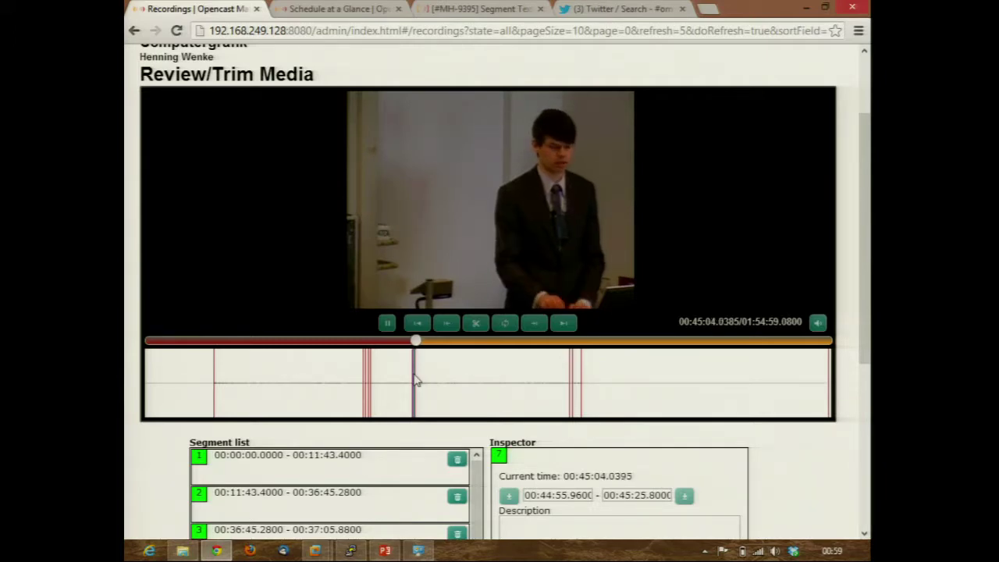
scroll(578, 343, "down", 3)
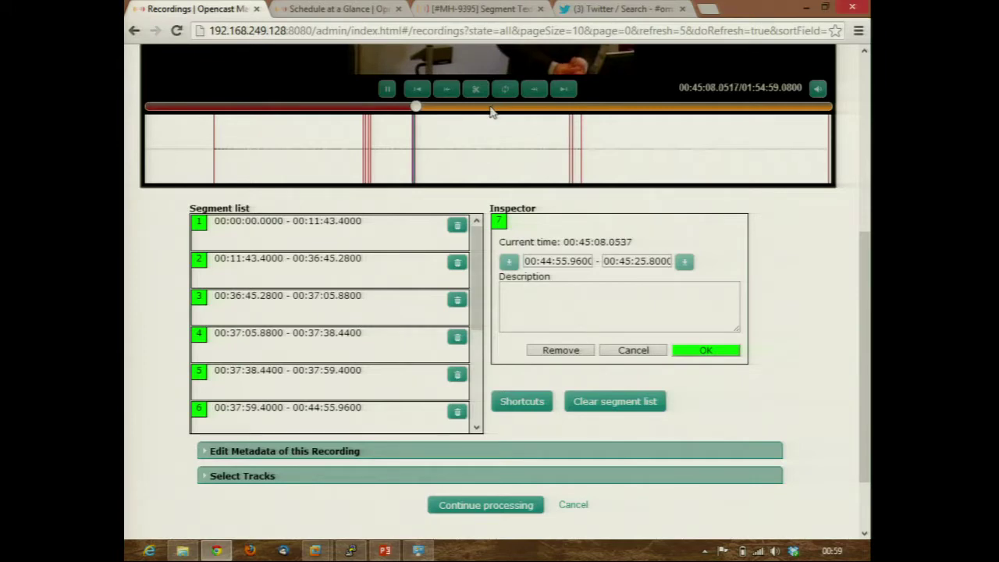
- Split segment 8 near 00:57:36 and remove the 00:45:25.8000–00:57:39.6799 part
left_click(490, 107)
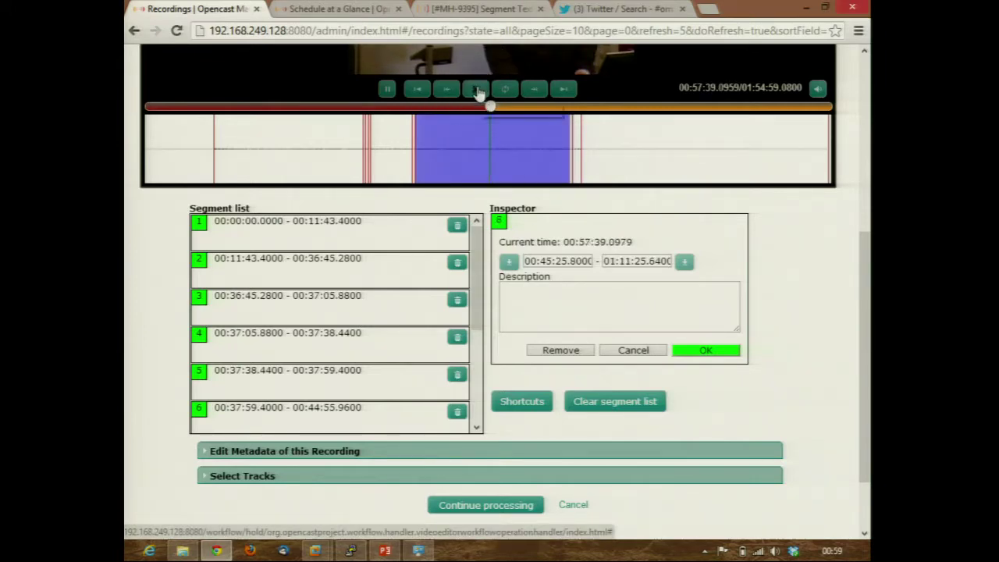
left_click(476, 89)
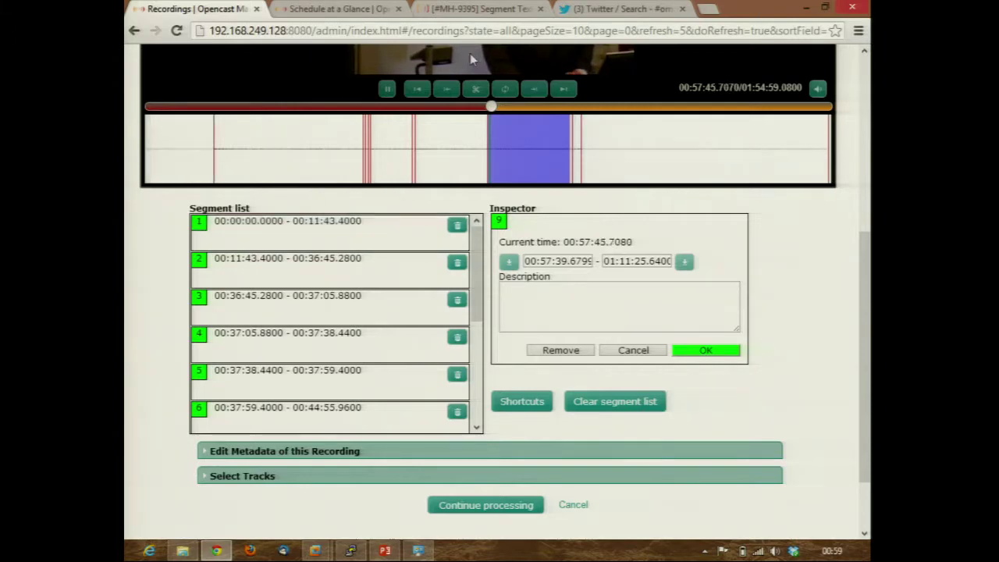
left_click(454, 170)
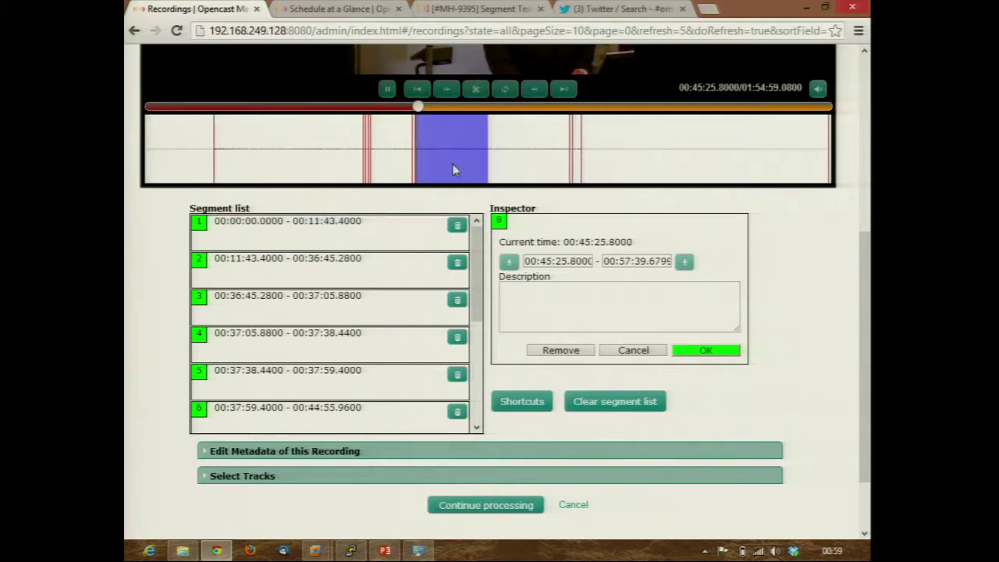
left_click_drag(480, 275, 481, 375)
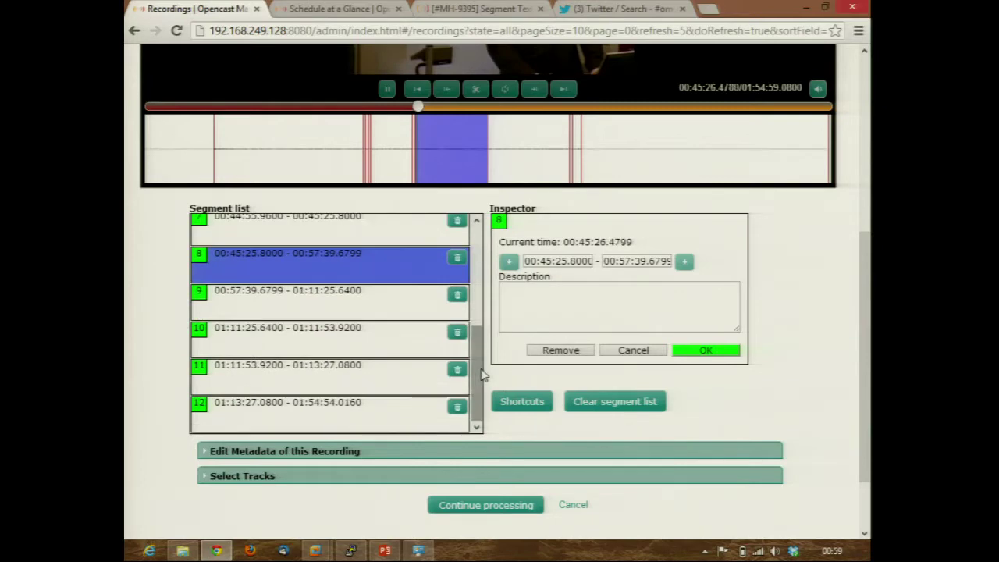
left_click(457, 259)
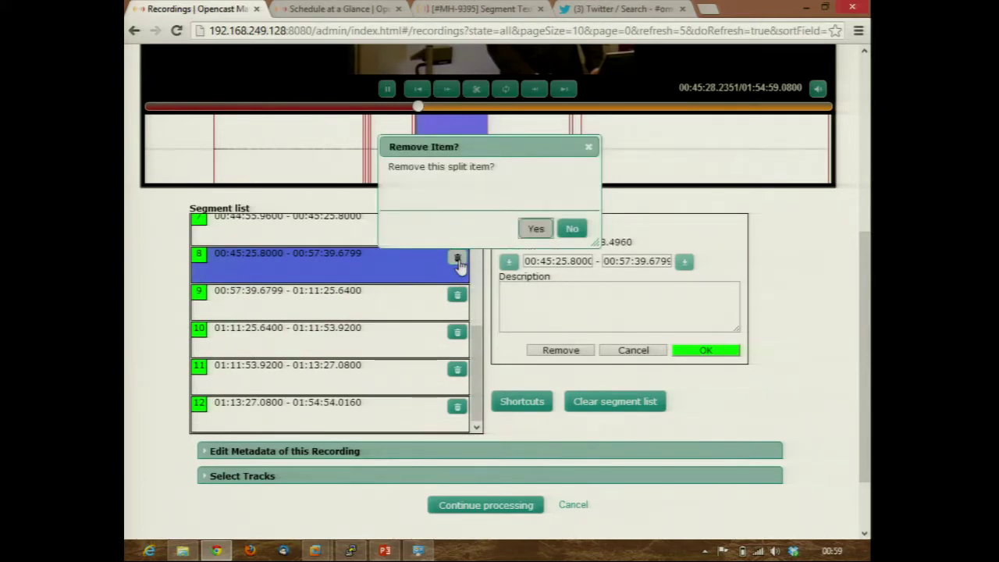
left_click(536, 229)
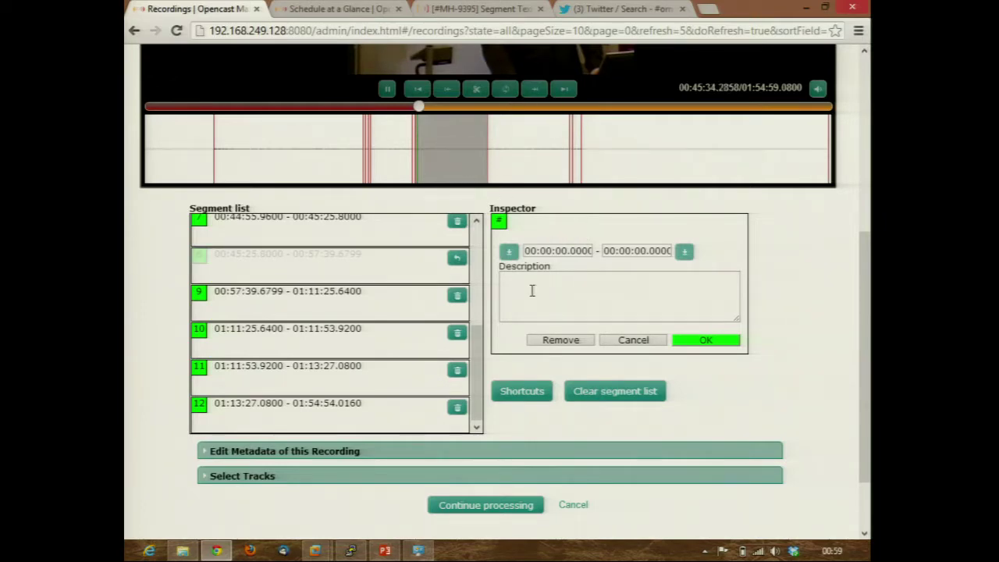
left_click(516, 397)
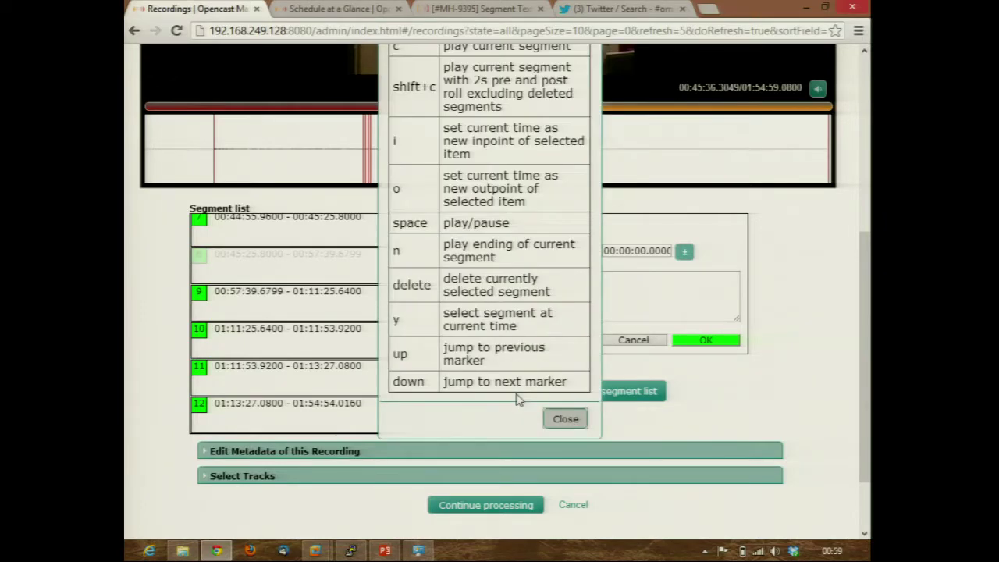
scroll(597, 263, "up", 2)
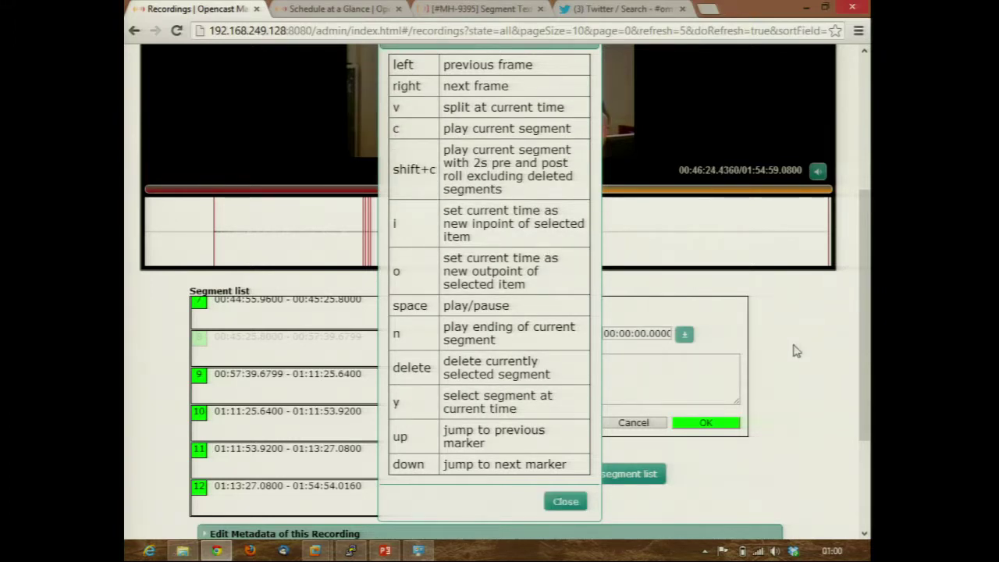
left_click(566, 502)
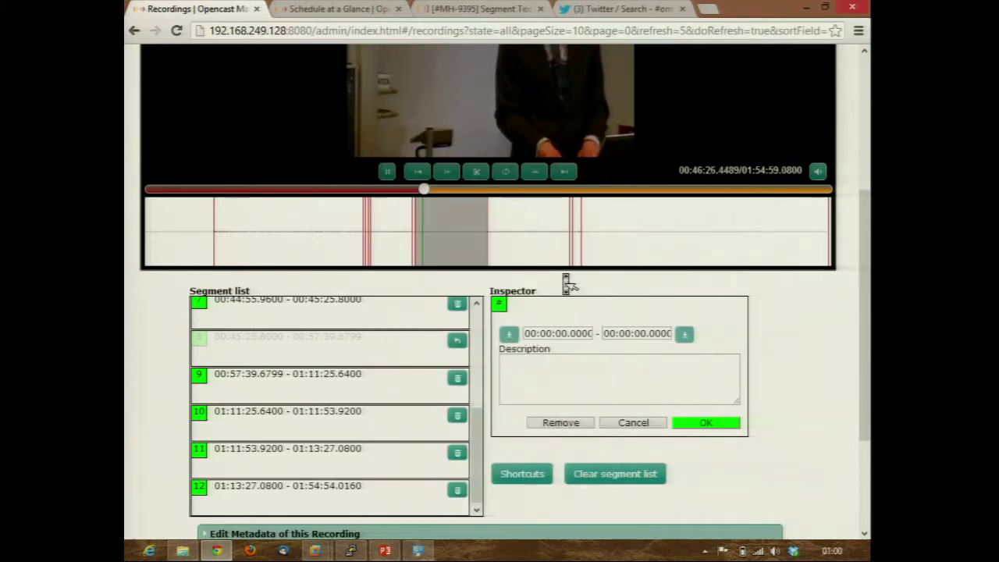
- Pause the video and step it forward frame by frame
scroll(564, 281, "up", 1)
scroll(717, 283, "up", 1)
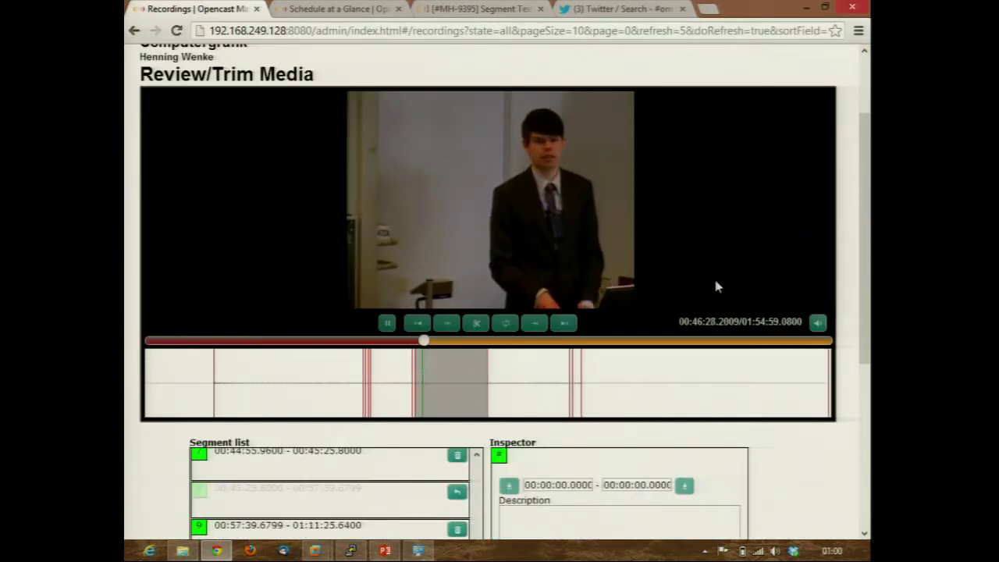
key("space")
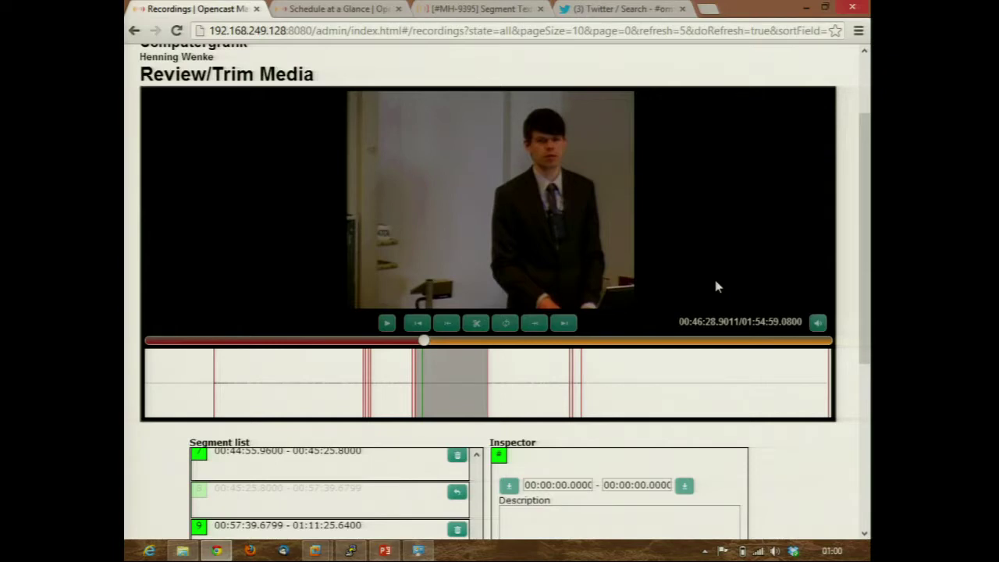
key("Right")
key("Right")
key("Right")
key("Right")
key("Right")
key("Right")
key("Right")
key("Right")
key("Right")
key("Right")
key("Right")
key("Right")
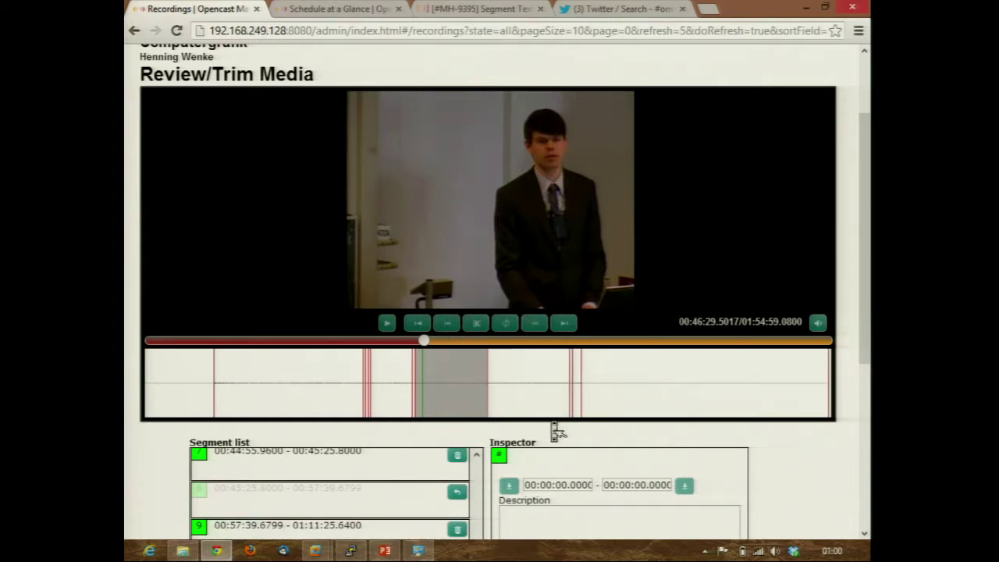
- Remove the final segment 12, spanning 01:13:27.0800–01:54:54.0160
scroll(553, 430, "down", 3)
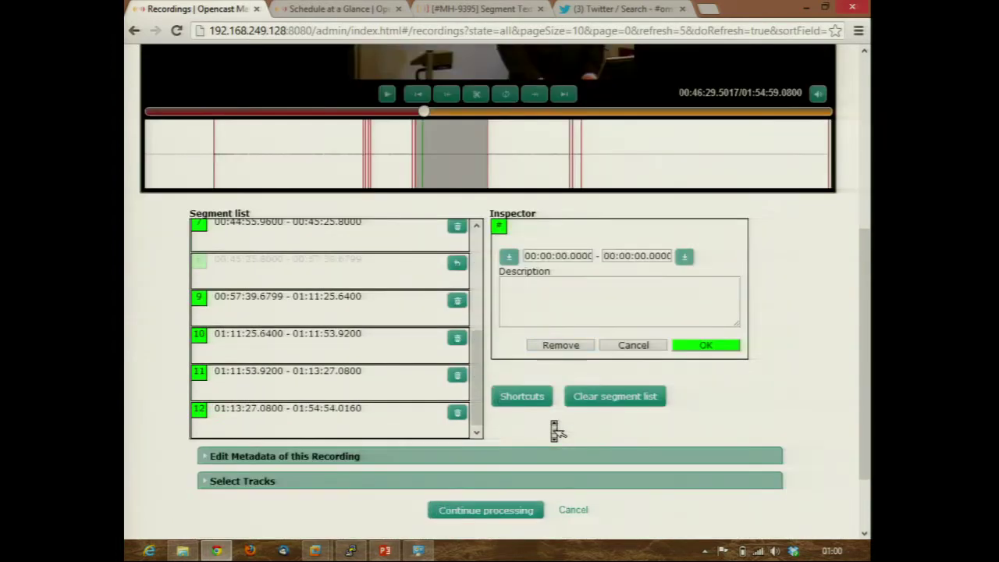
left_click(402, 387)
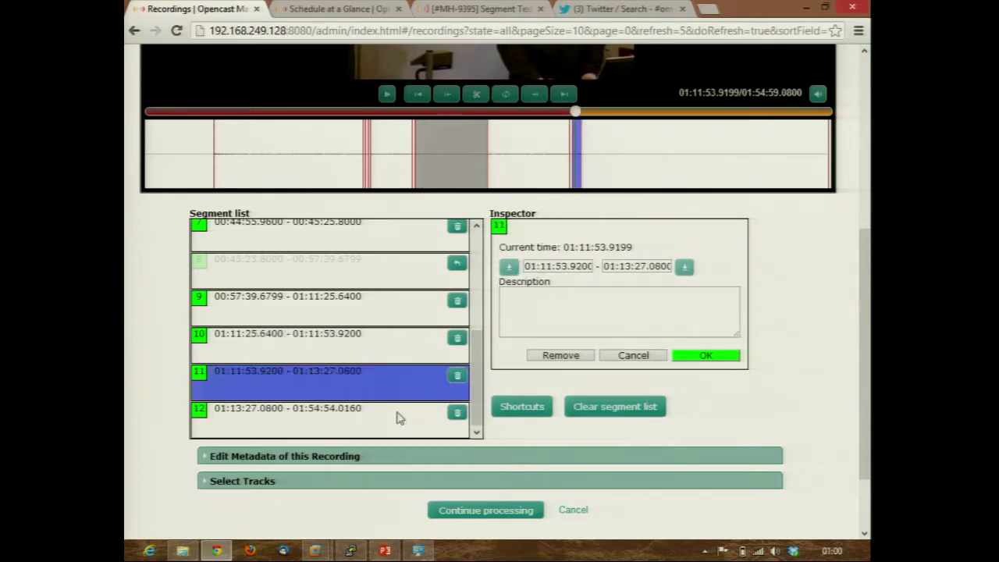
left_click(396, 411)
left_click(458, 413)
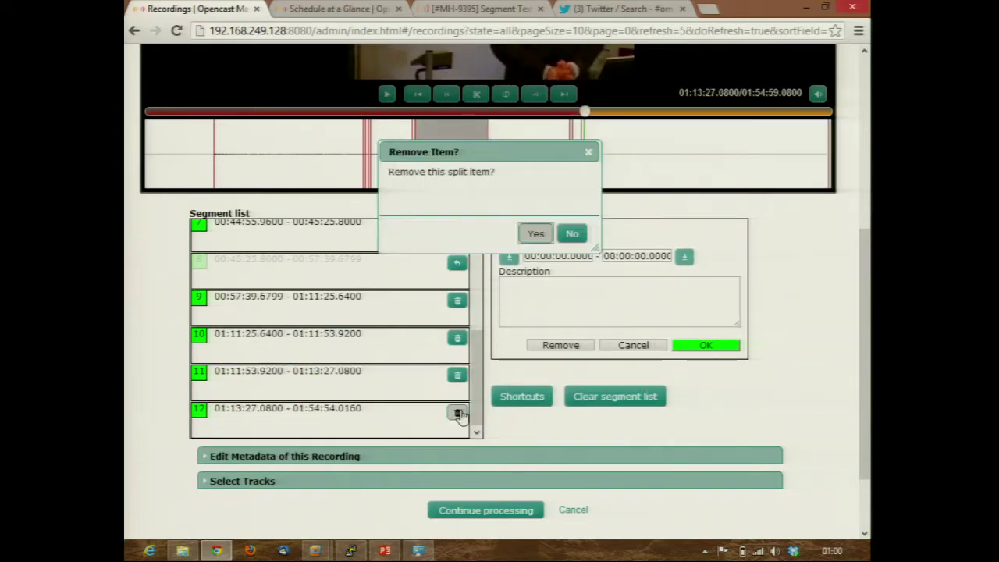
left_click(534, 236)
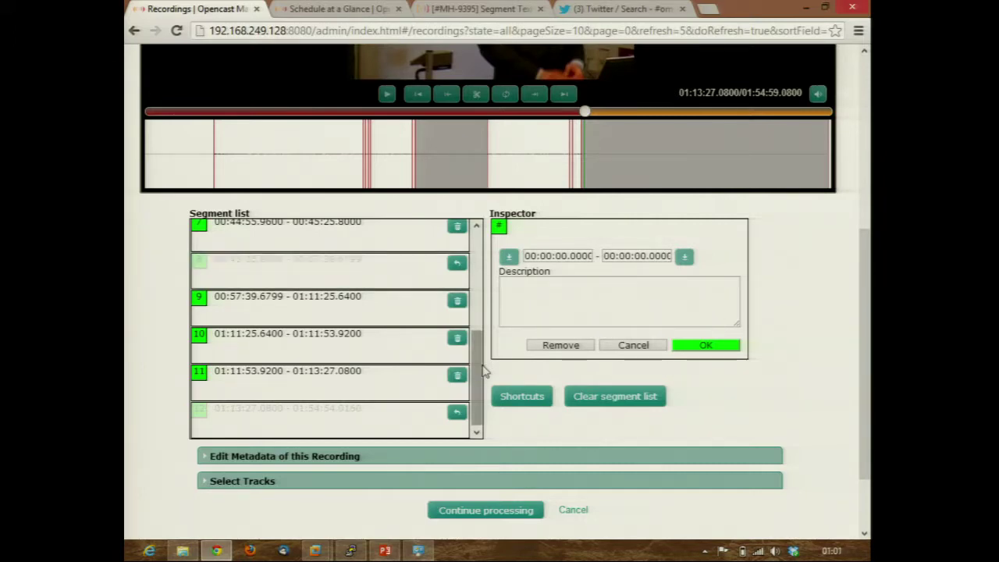
left_click_drag(483, 373, 489, 276)
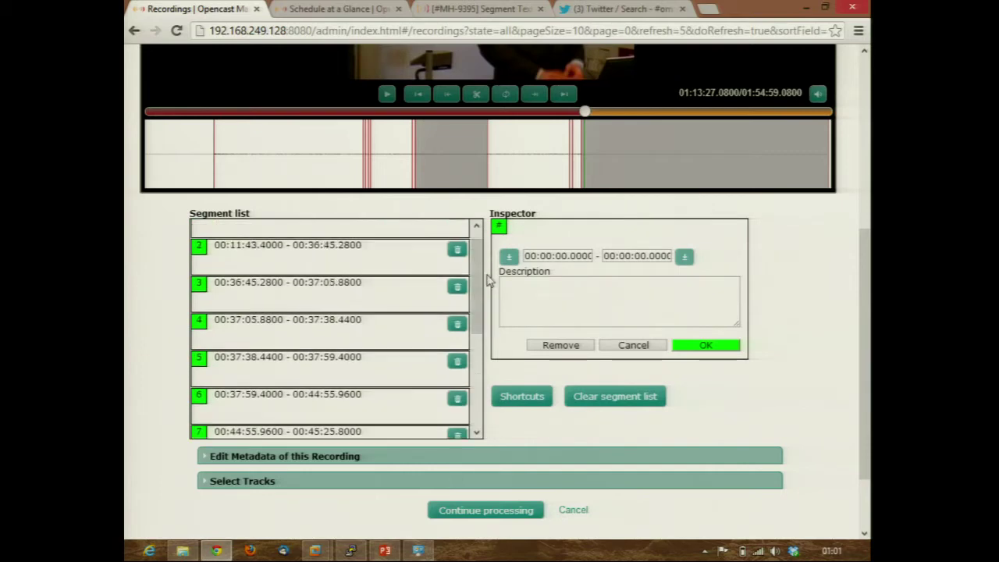
- Leave the trim editor and play the finished 'Dual: I Love Matterhorn' recording
left_click(583, 513)
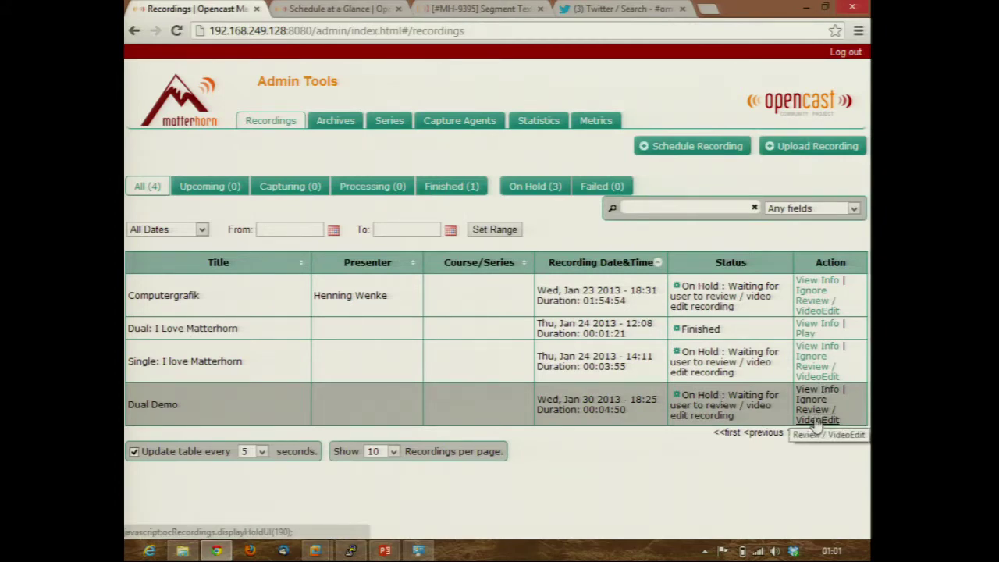
left_click(805, 335)
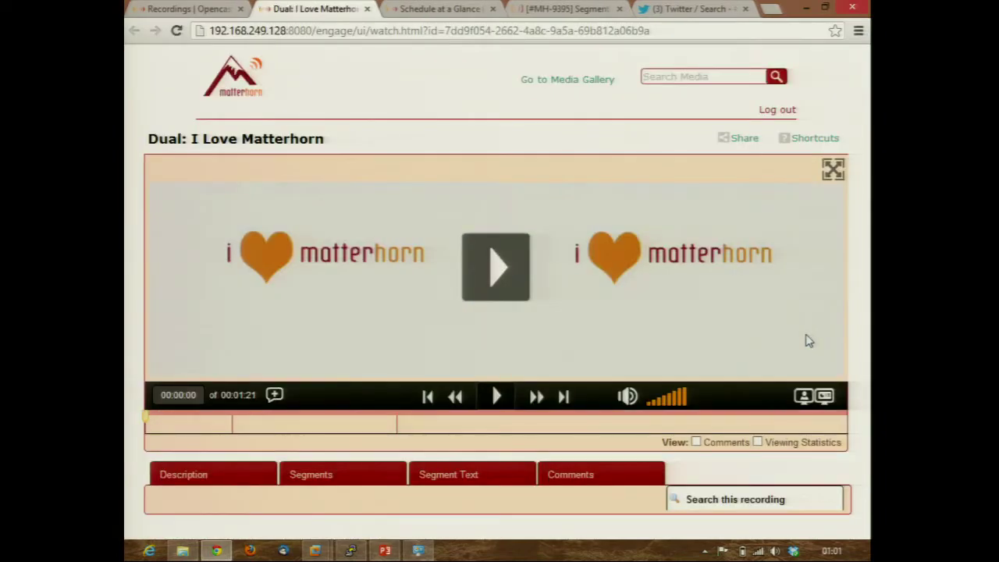
- Raise the volume, play 'Dual: I Love Matterhorn', and pause it at 00:00:32
key("XF86AudioRaiseVolume")
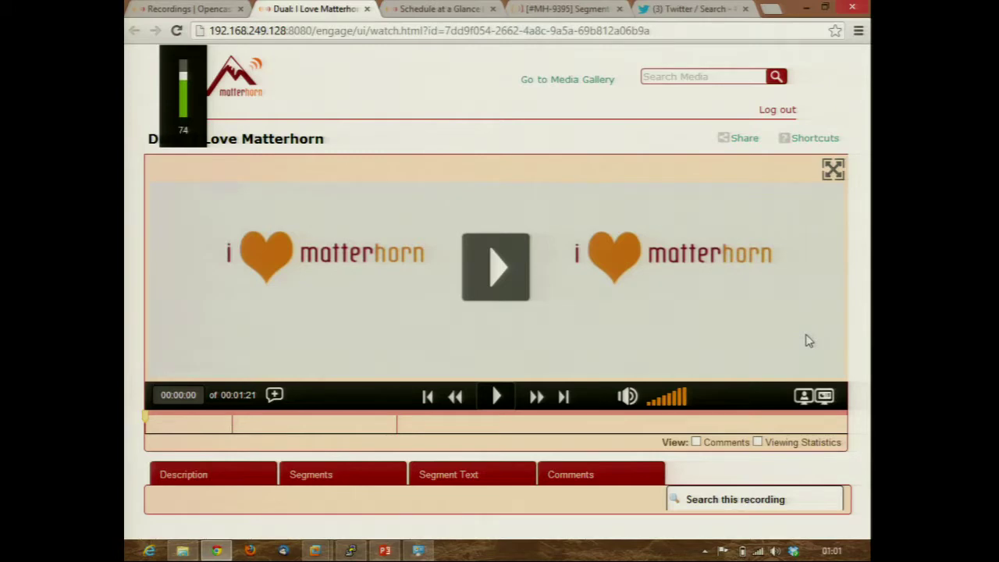
left_click(508, 273)
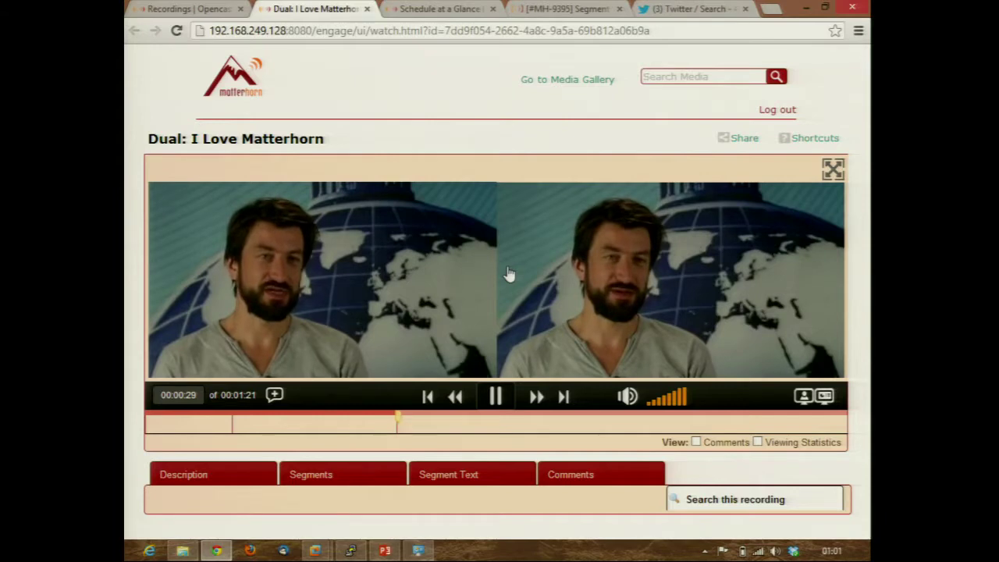
left_click(493, 405)
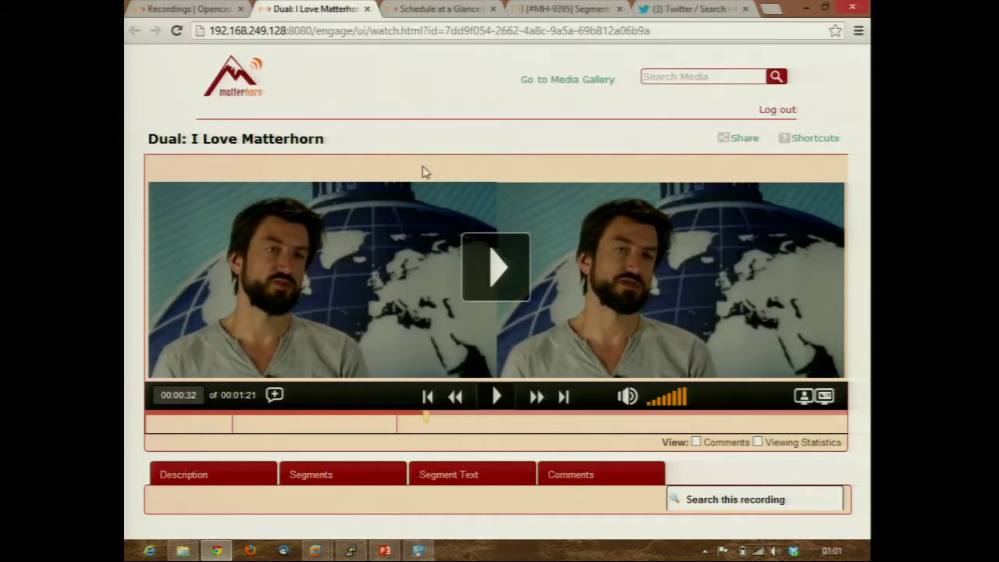